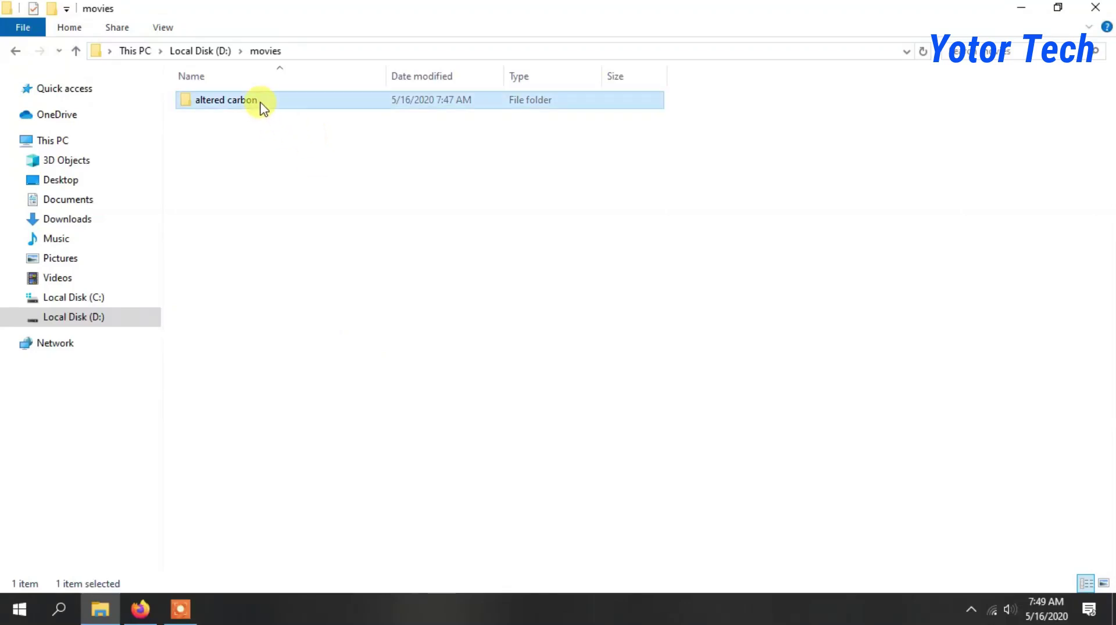
# Permanently delete the 'altered carbon' folder from D:\movies.
pyautogui.rightClick(262, 106)
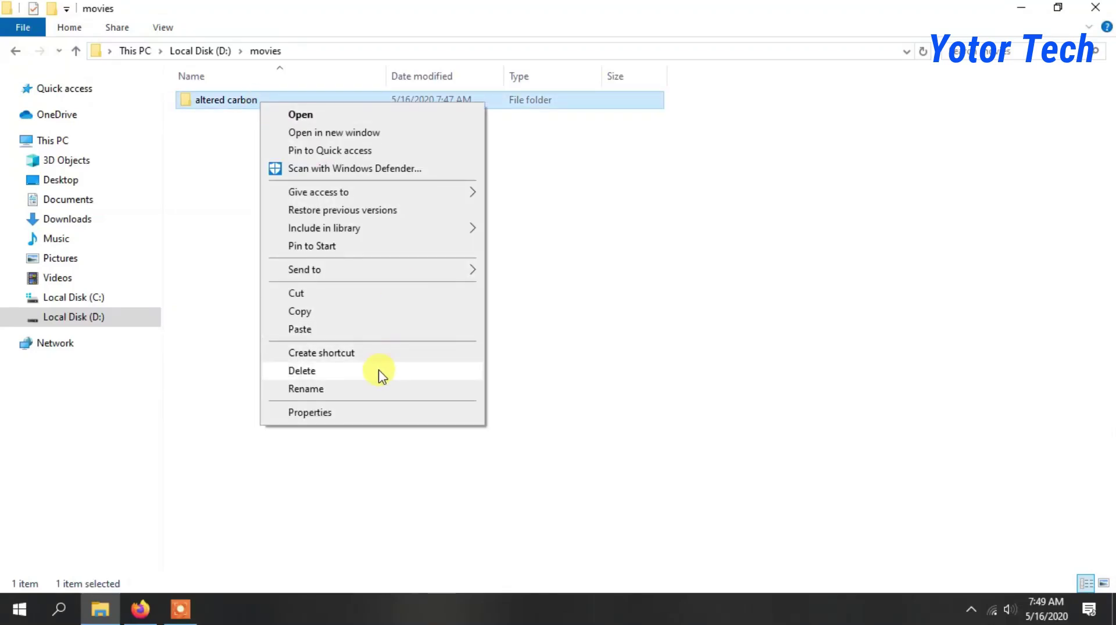
pyautogui.click(382, 374)
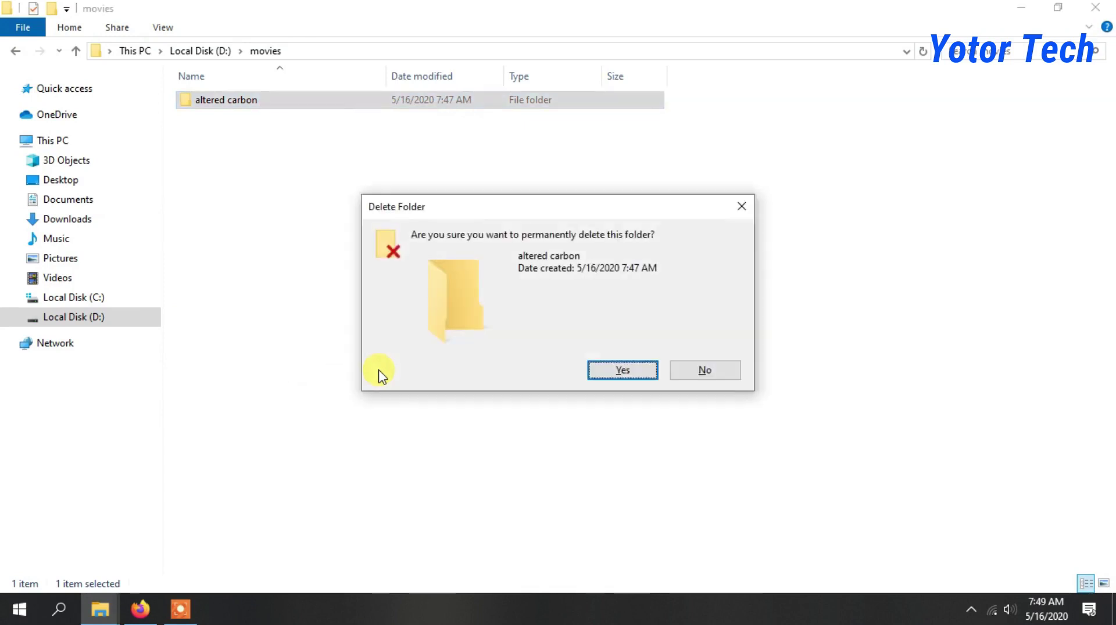
pyautogui.click(619, 376)
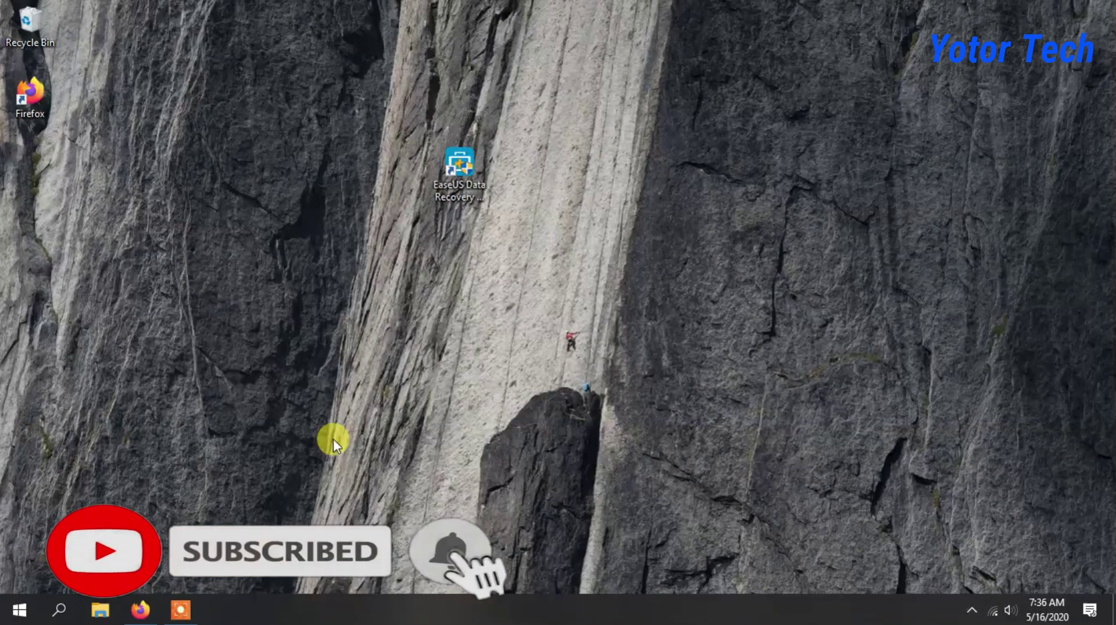
# Review the EaseUS Data Recovery Wizard Free 13.3 download page in Firefox.
pyautogui.click(152, 613)
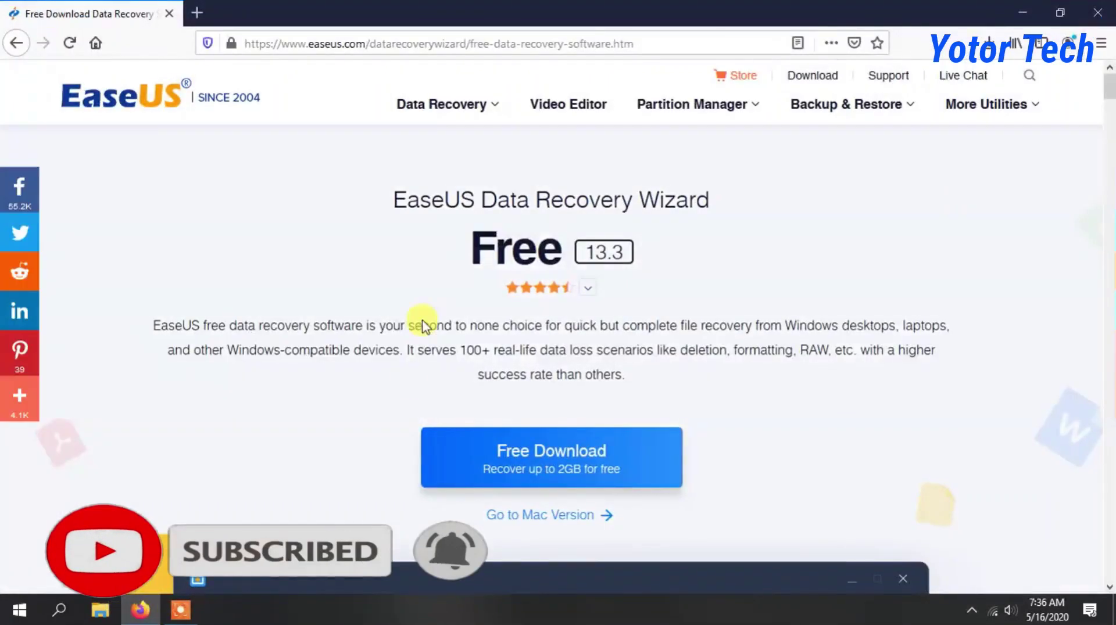
pyautogui.moveTo(244, 44); pyautogui.dragTo(601, 44)
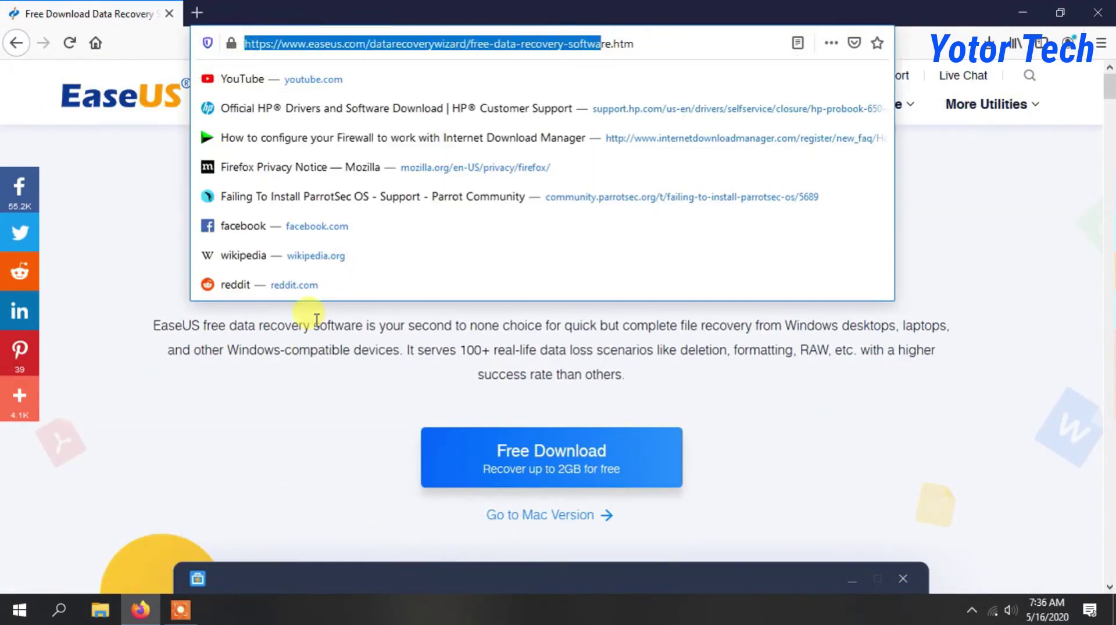
pyautogui.click(313, 318)
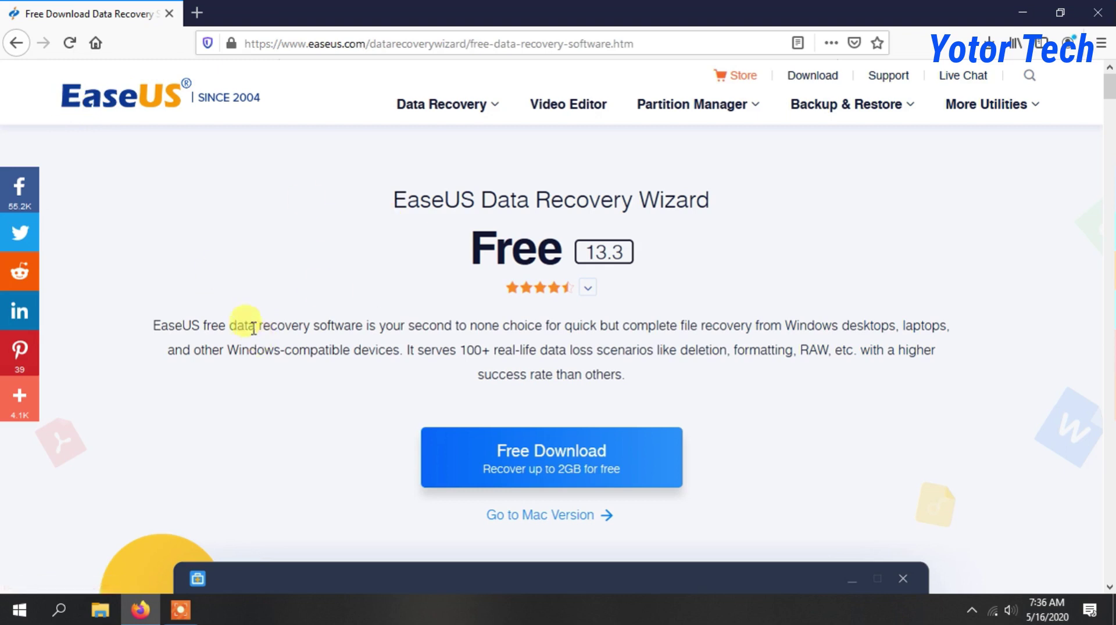
pyautogui.scroll(-2, 266, 390)
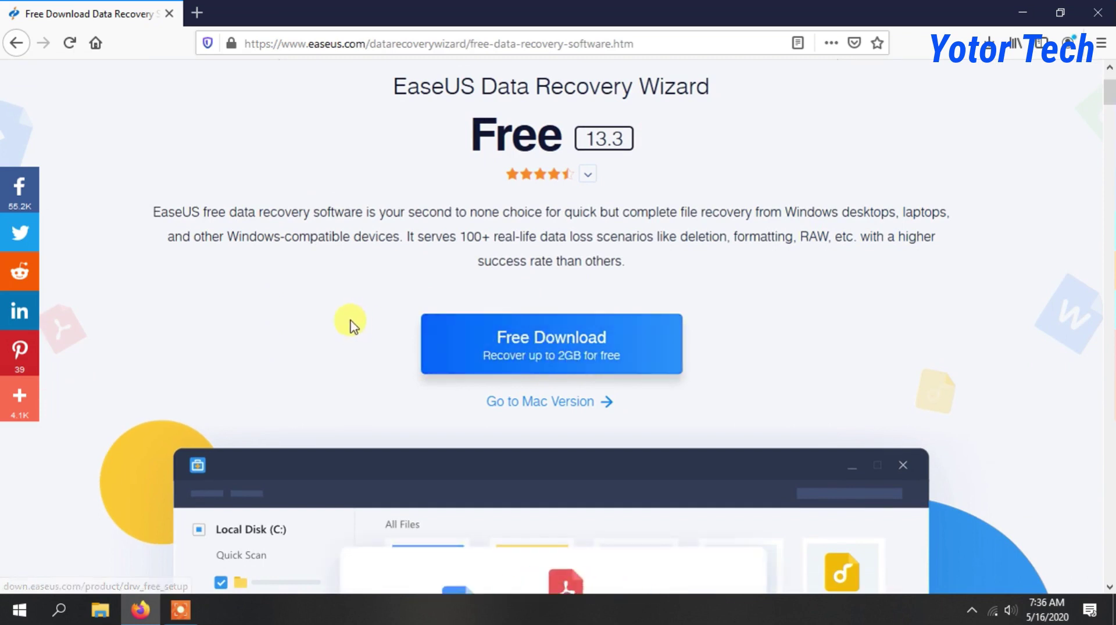
pyautogui.scroll(2, 352, 321)
pyautogui.scroll(1, 352, 320)
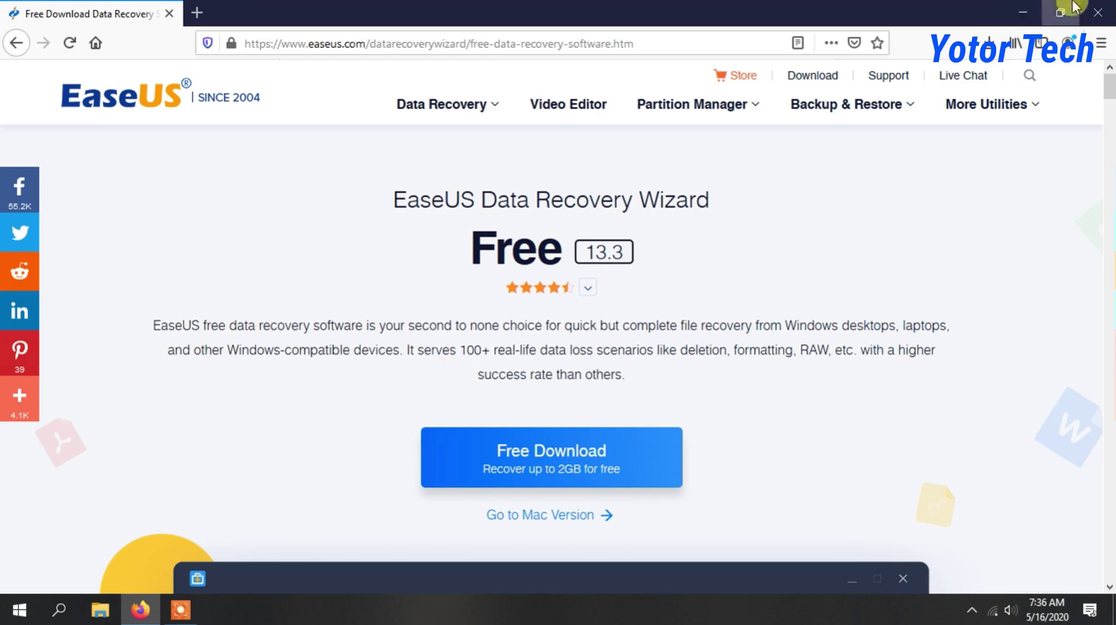
# Minimize Firefox and launch EaseUS Data Recovery Wizard from its desktop shortcut.
pyautogui.click(1023, 12)
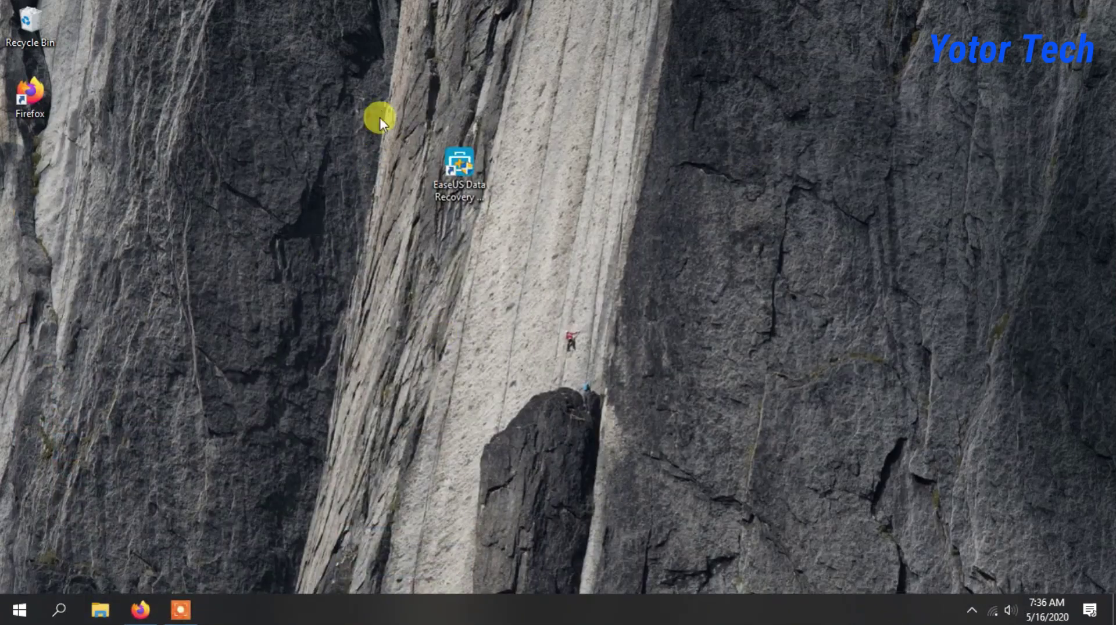
pyautogui.moveTo(375, 102); pyautogui.dragTo(567, 259)
pyautogui.click(462, 243)
pyautogui.moveTo(359, 70); pyautogui.dragTo(543, 291)
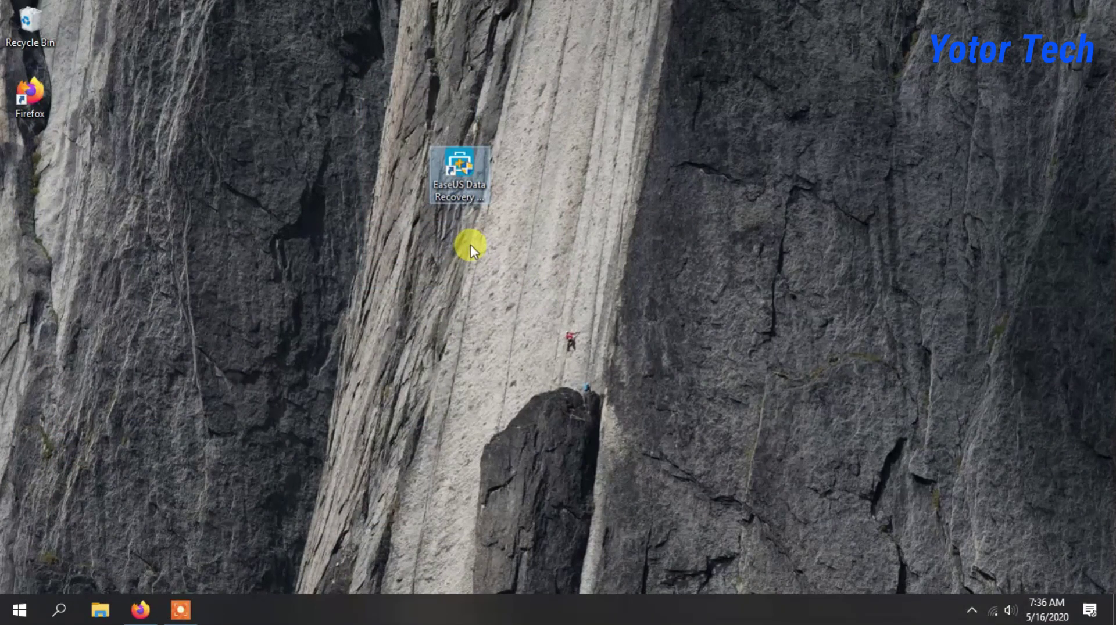
pyautogui.click(445, 165)
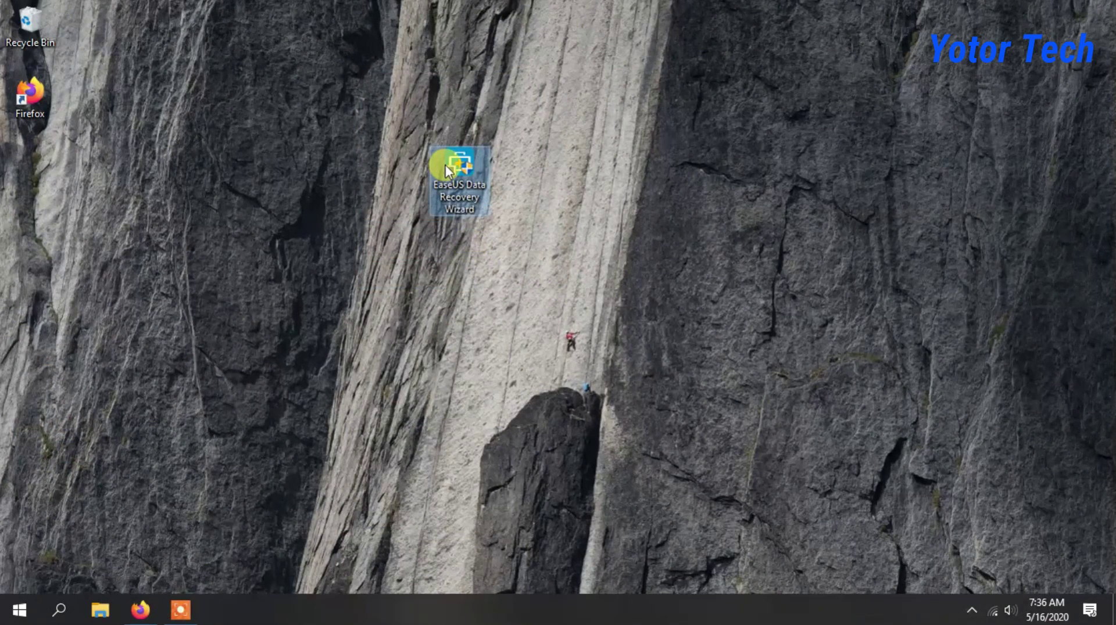
pyautogui.doubleClick(446, 165)
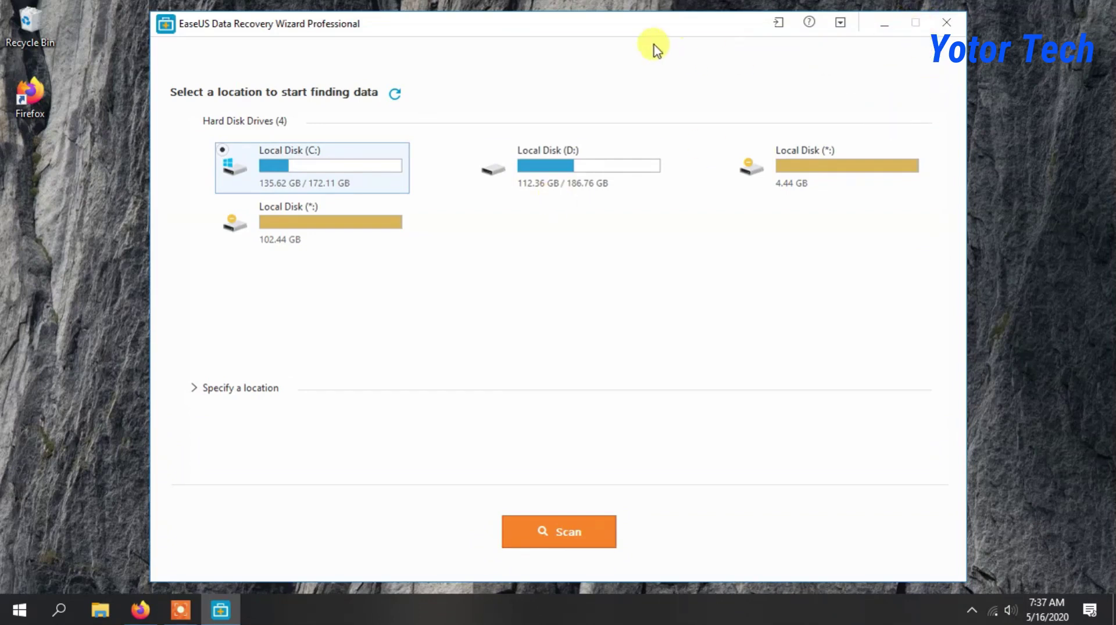
# Choose Local Disk (D:) as the scan target and expand Specify a location.
pyautogui.moveTo(635, 30); pyautogui.dragTo(617, 47)
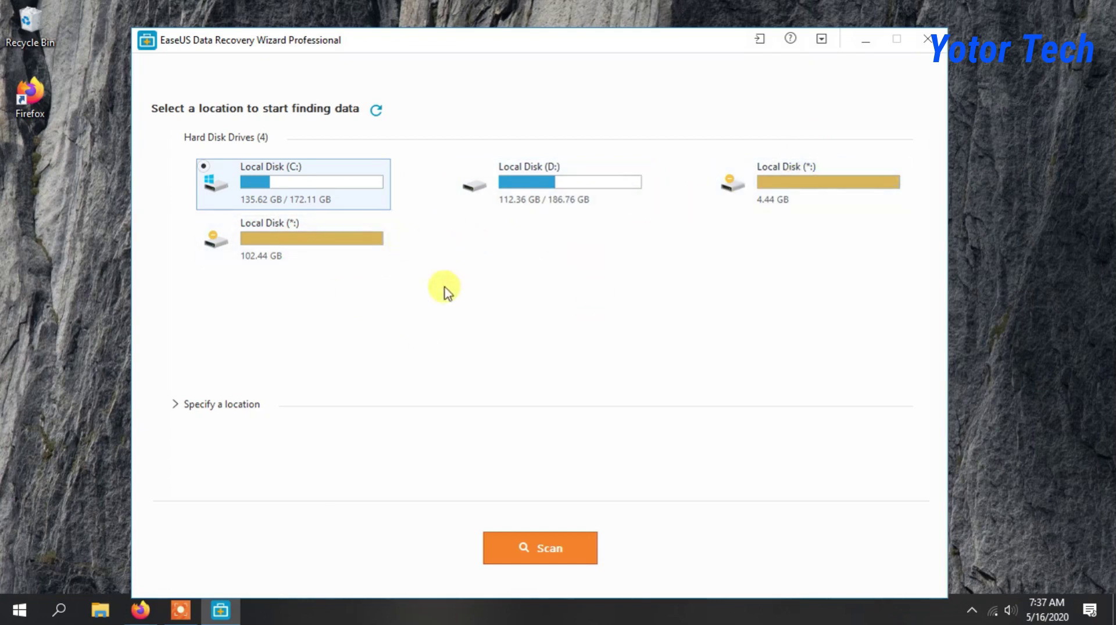
pyautogui.click(523, 198)
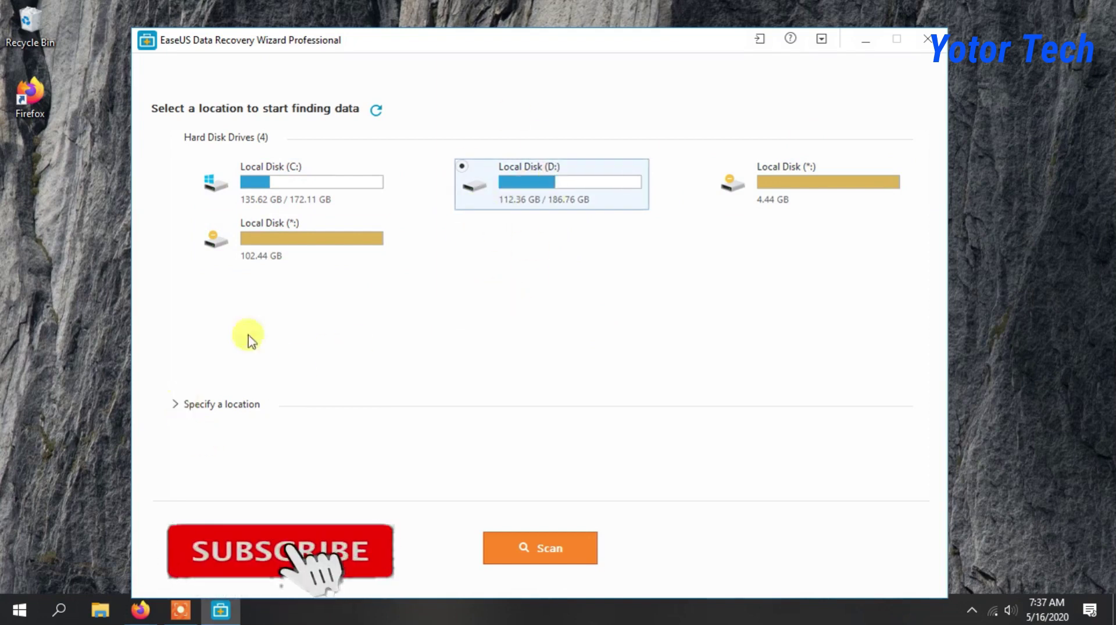
pyautogui.click(182, 406)
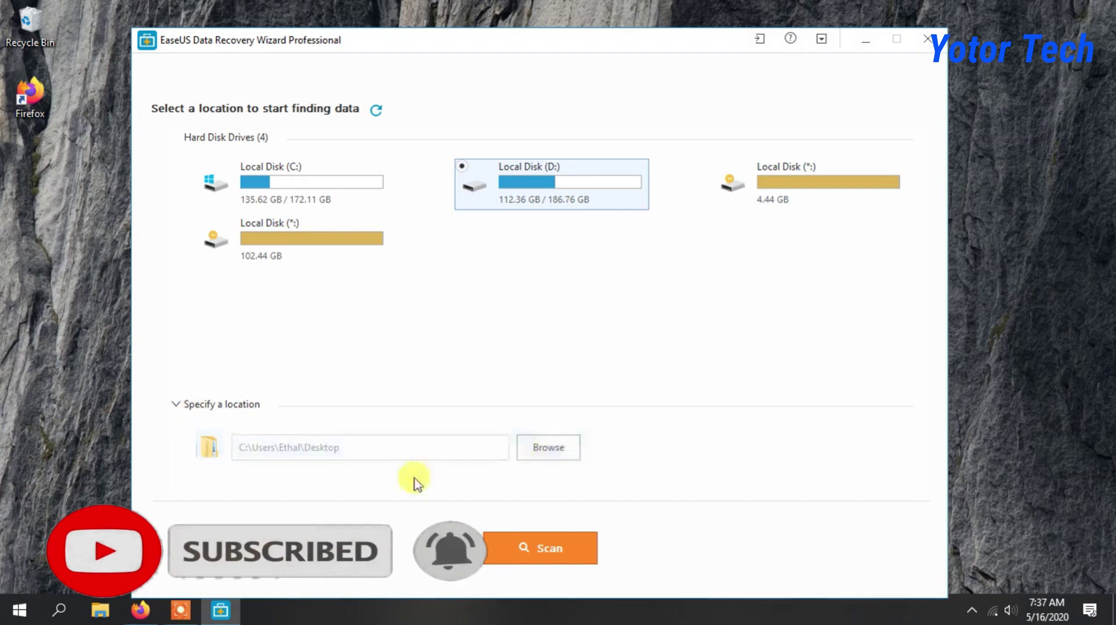
# Browse to This PC > Local Disk (D:) > software and confirm it.
pyautogui.click(553, 459)
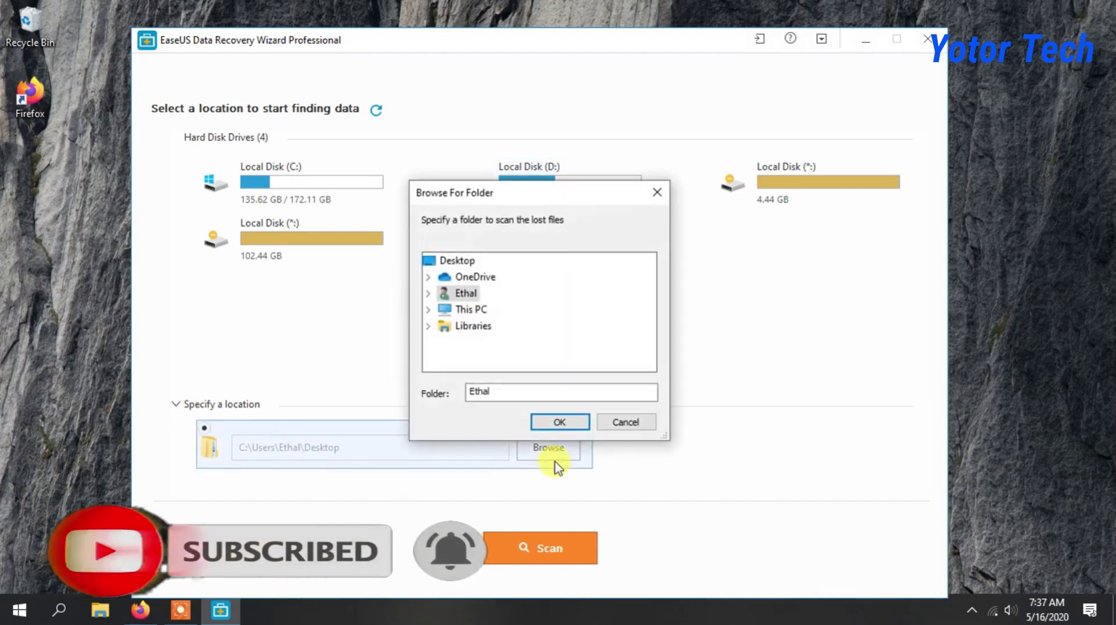
pyautogui.click(428, 309)
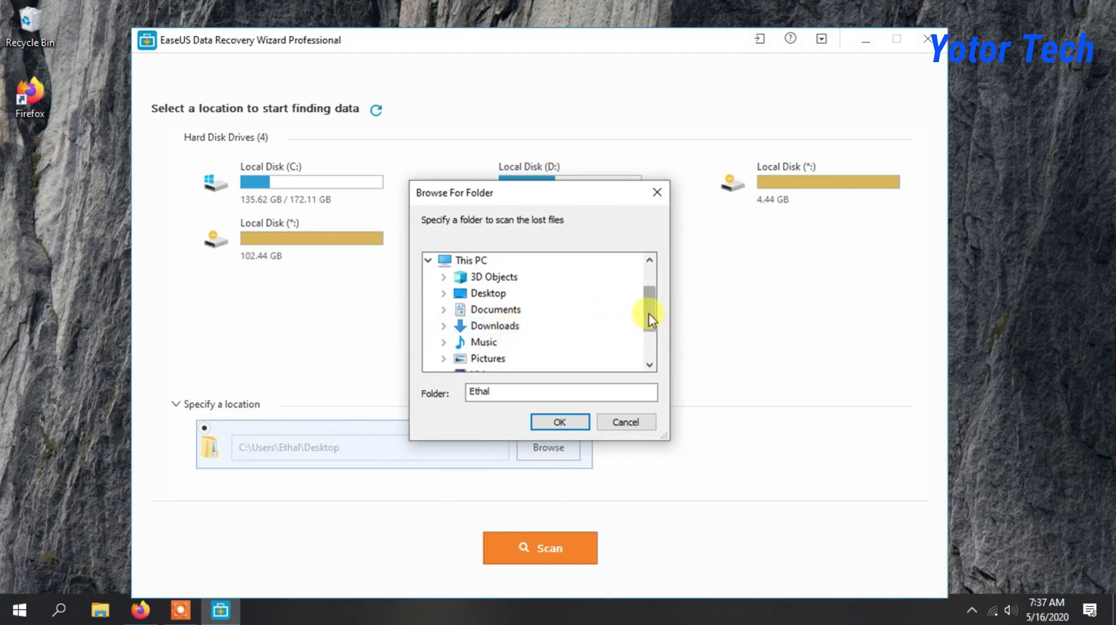
pyautogui.moveTo(650, 305); pyautogui.dragTo(651, 332)
pyautogui.click(443, 343)
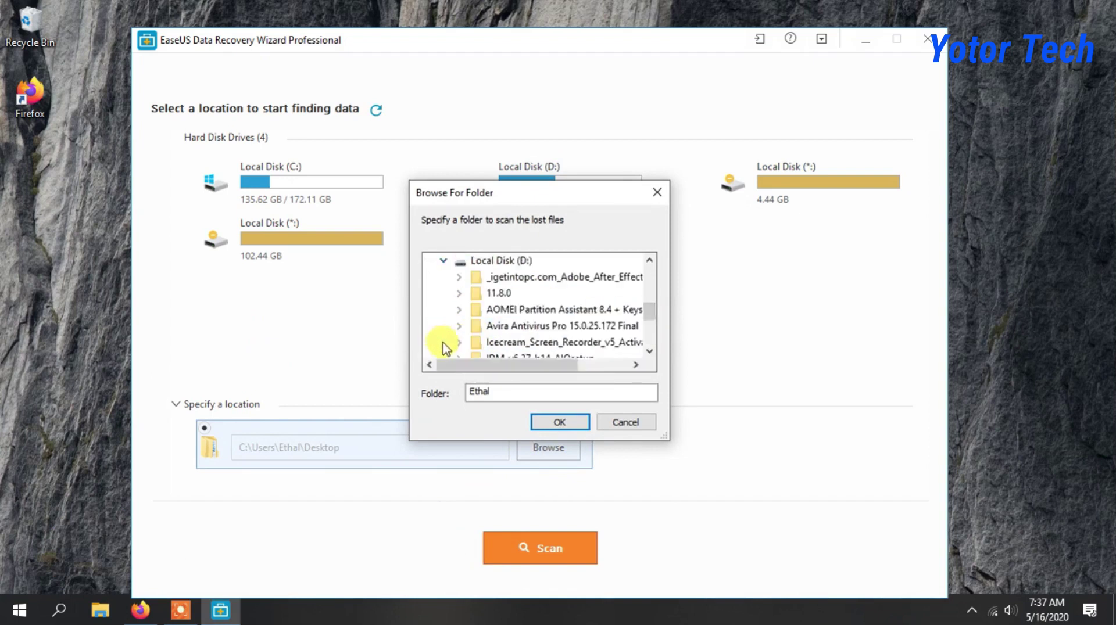
pyautogui.moveTo(653, 311); pyautogui.dragTo(653, 330)
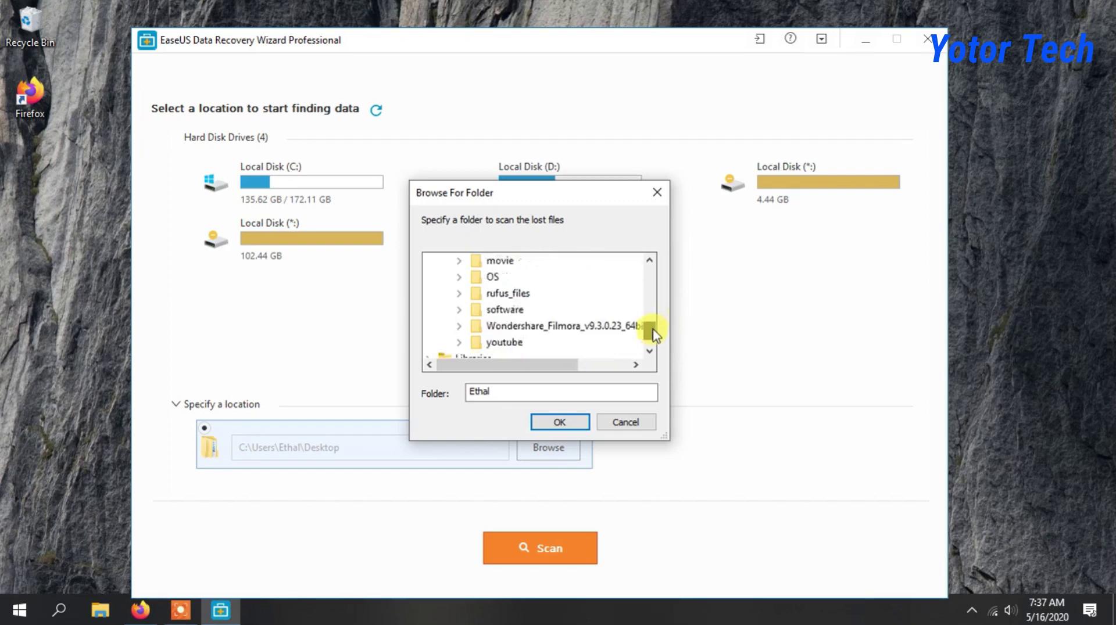
pyautogui.click(506, 311)
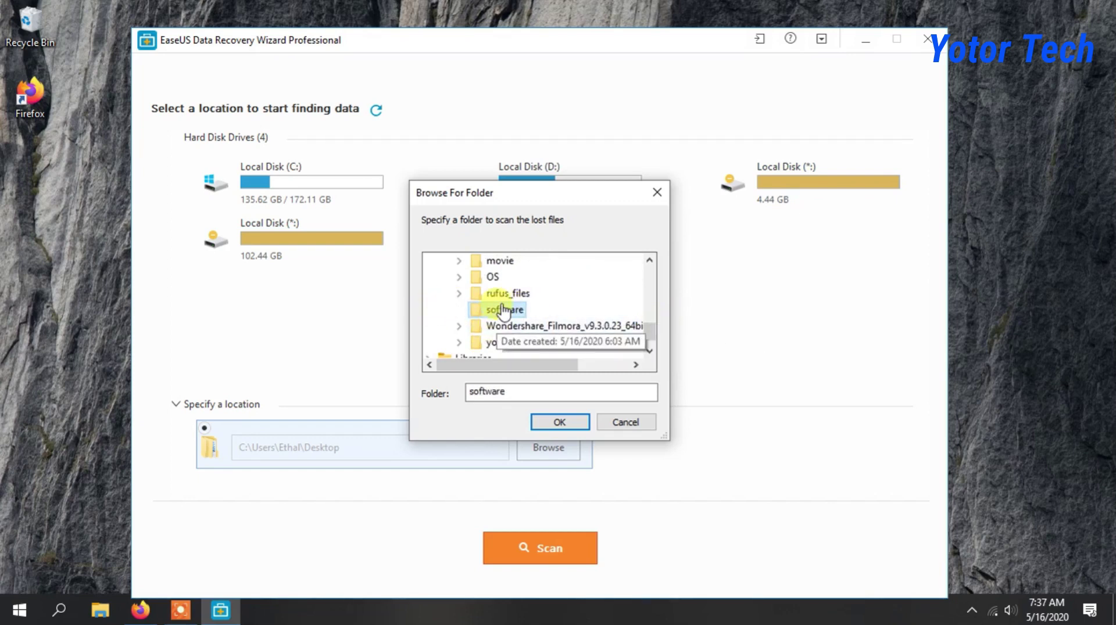
pyautogui.click(544, 418)
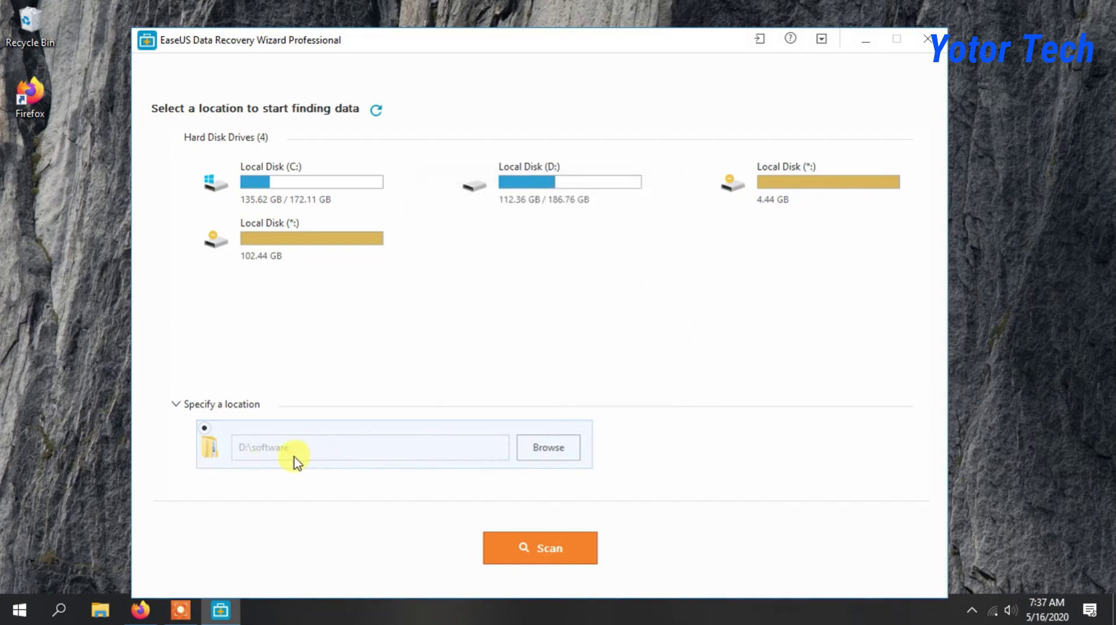
# Start the scan of D:\software for lost files.
pyautogui.click(546, 548)
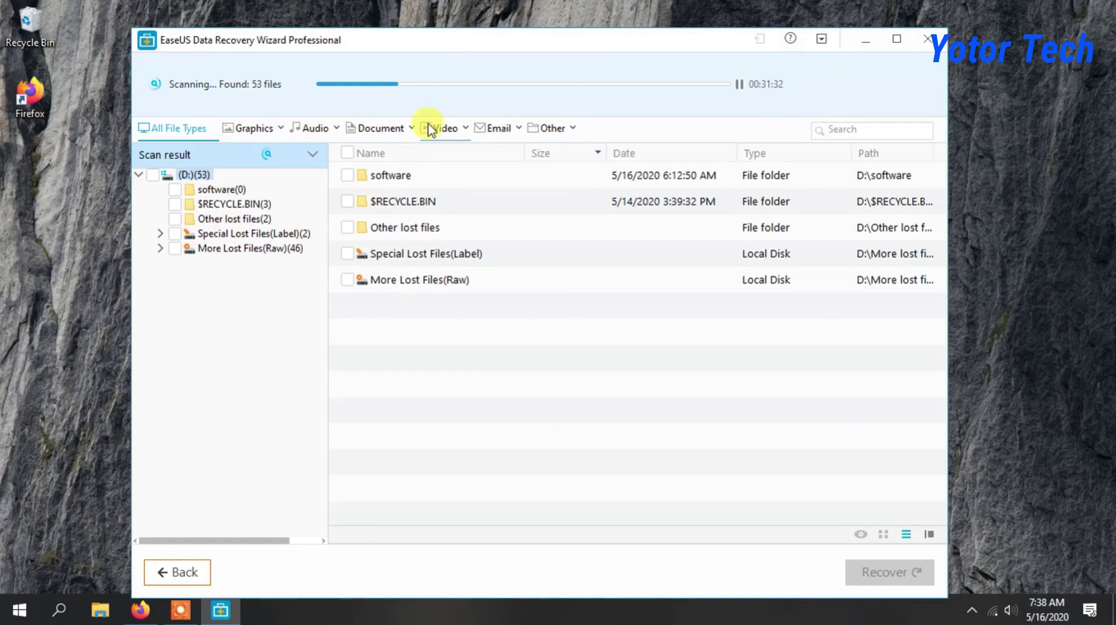
# Show Other lost files (2), listing Info.txt and the 1.36 GB Photoshop installer.
pyautogui.click(224, 221)
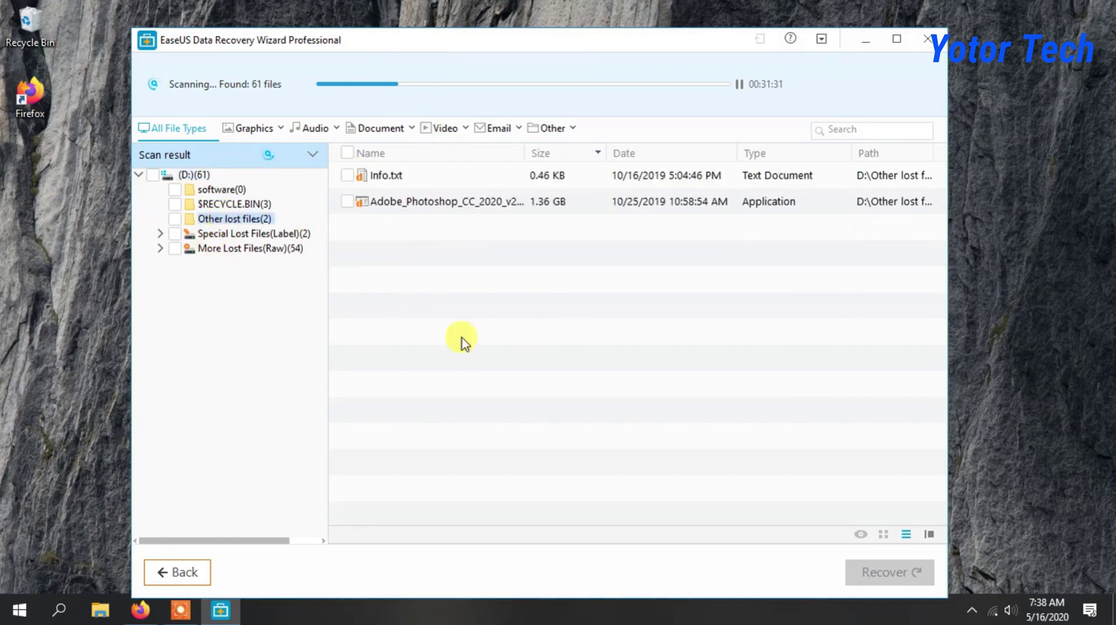